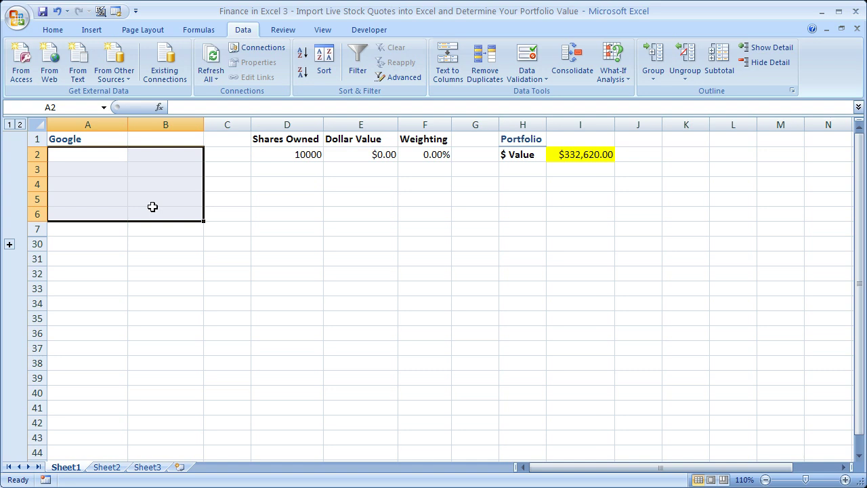
Select cell A2 directly beneath the Google heading as the starting point for the imported data
click(99, 155)
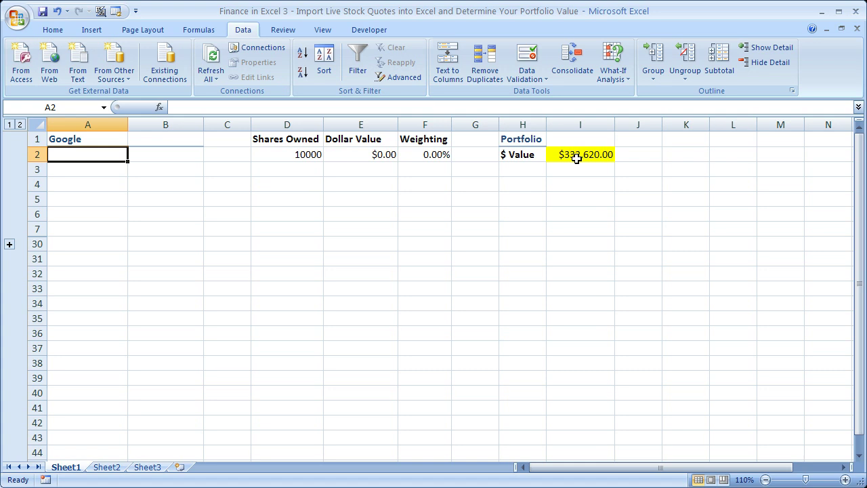
click(275, 152)
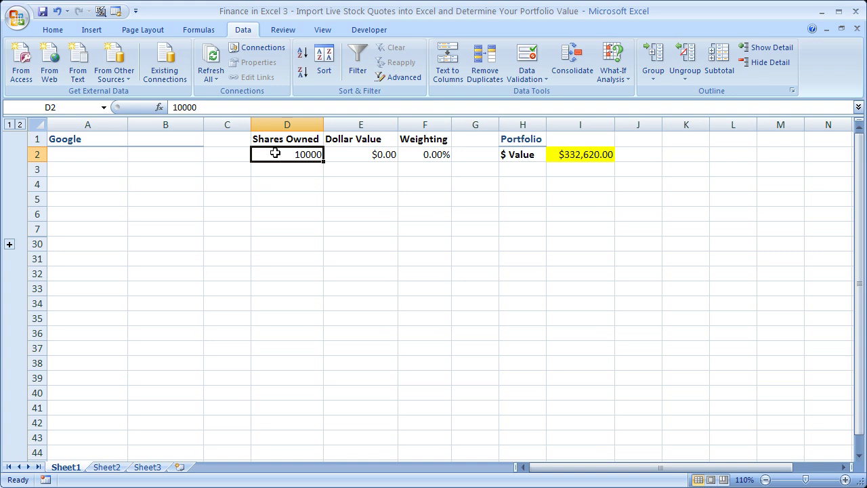
click(78, 139)
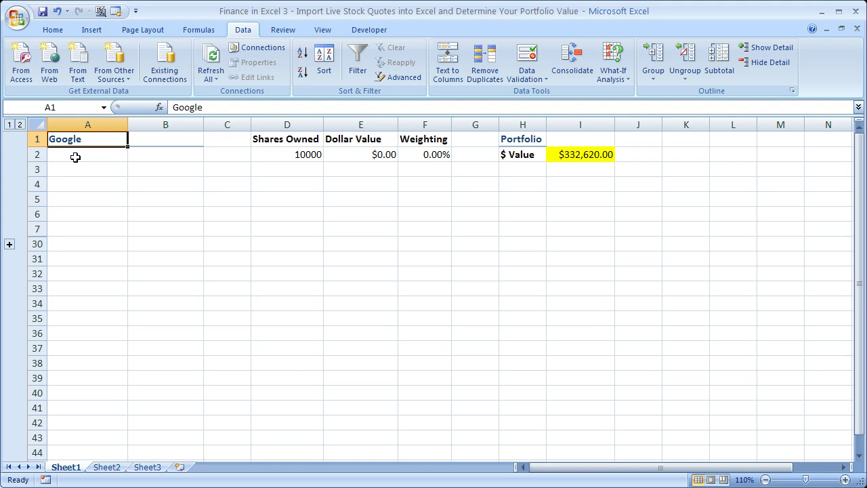
click(76, 157)
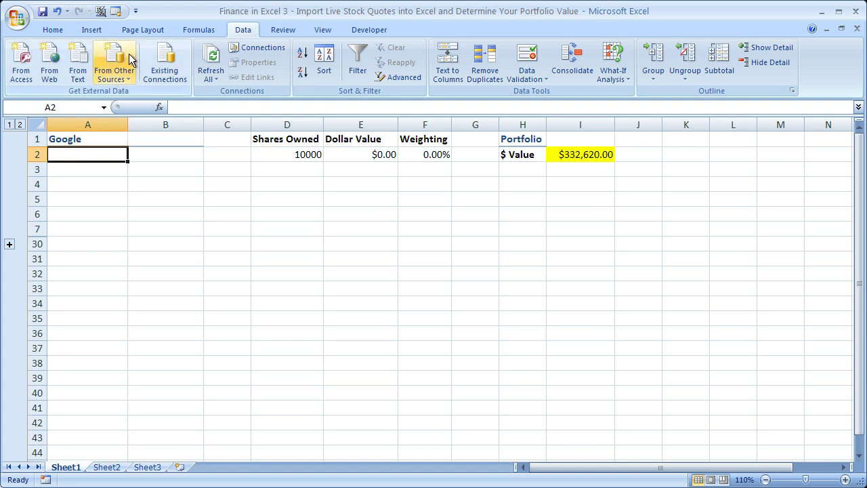
click(164, 60)
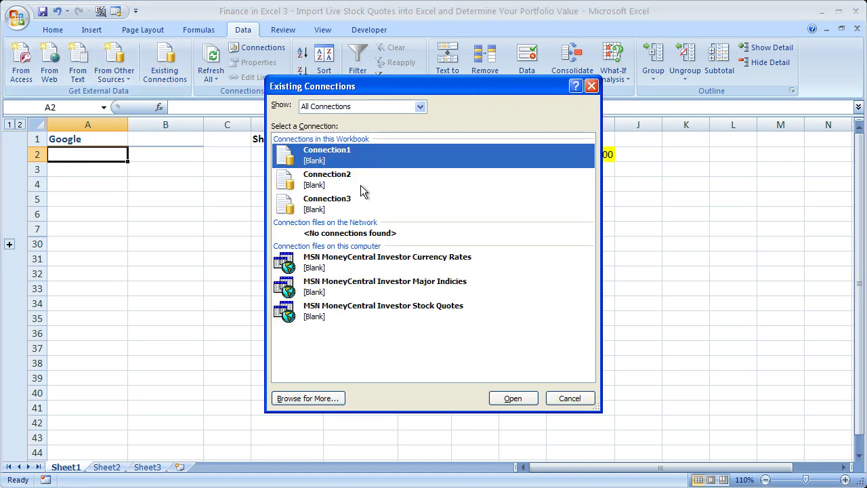
click(415, 310)
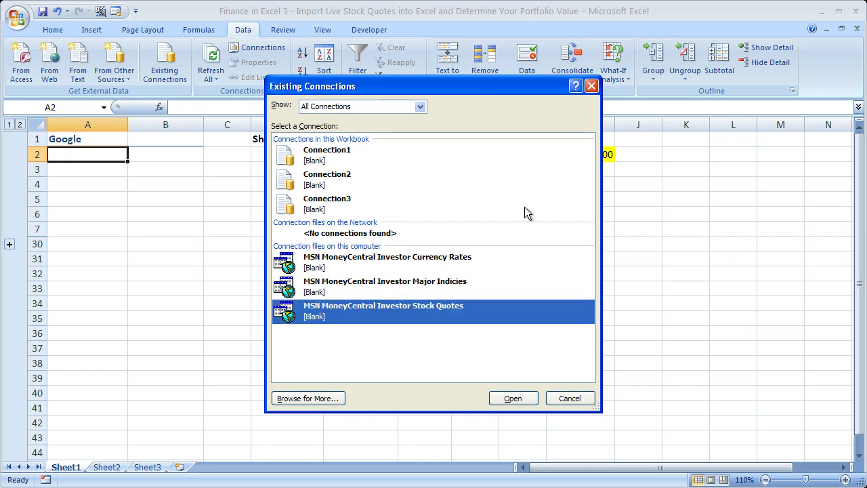
click(590, 87)
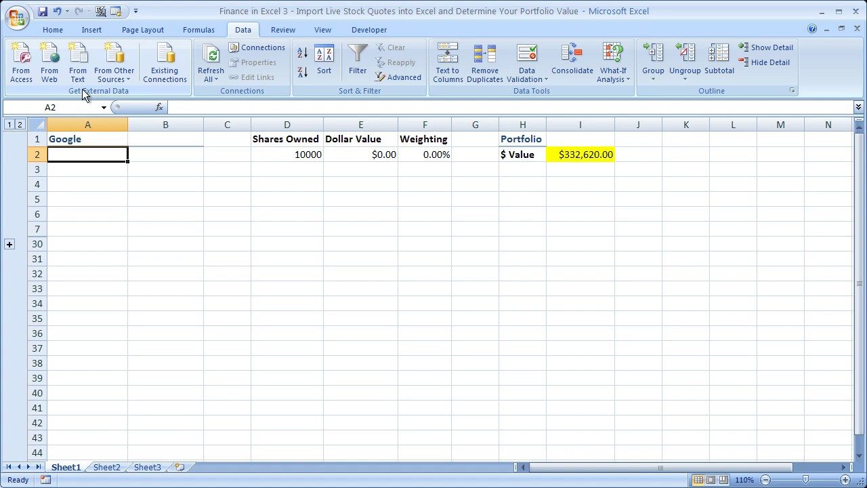
Start a new web query and load finance.yahoo.com in it
click(53, 73)
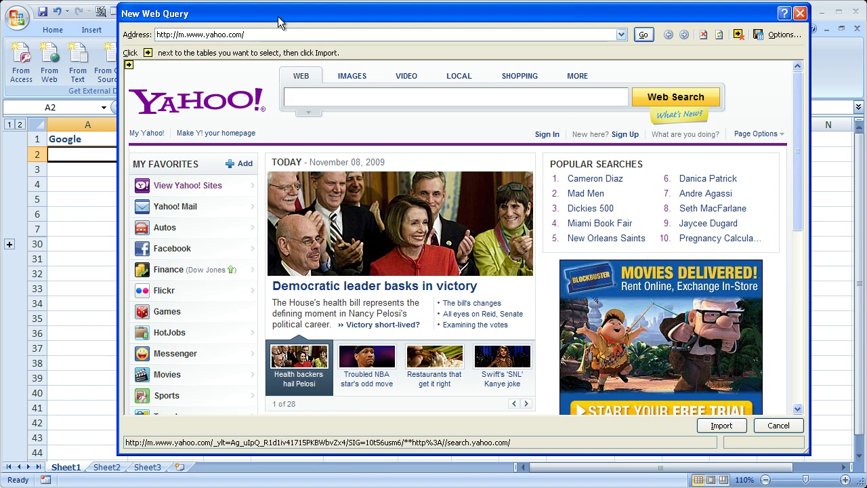
click(160, 35)
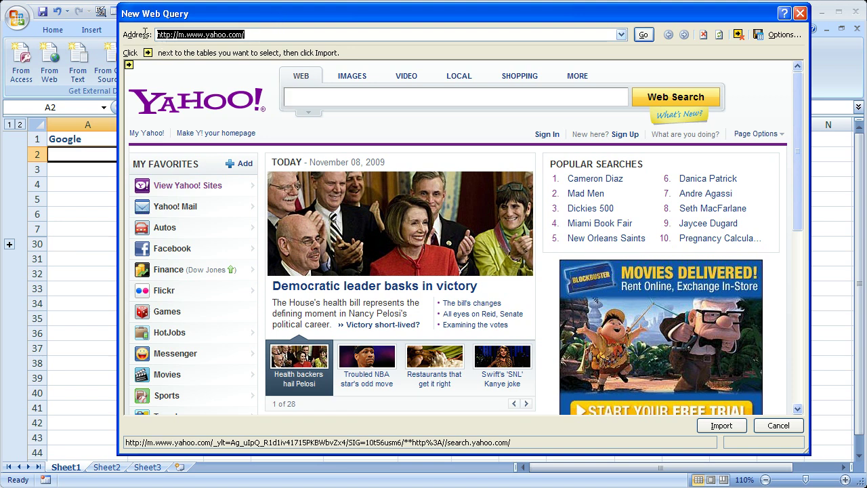
text(finance.)
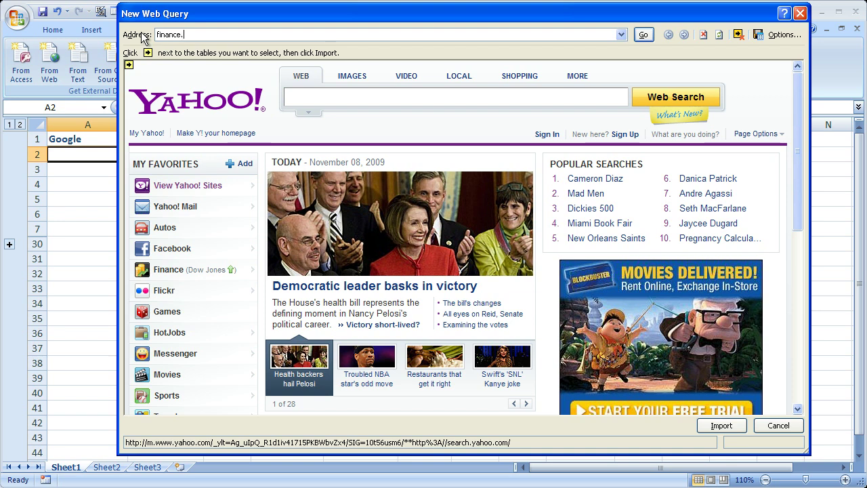
text(yahoo.com)
key(Return)
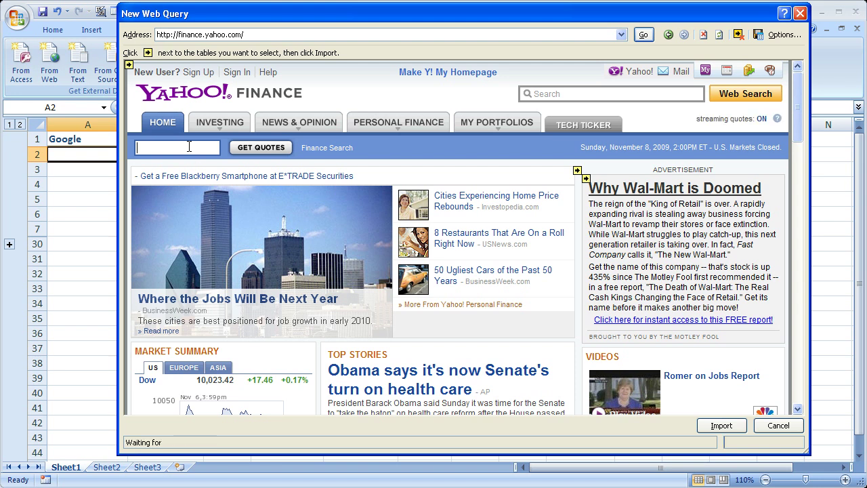
Look up the quote summary page for the symbol goog, marking and unmarking its Last Trade table
text(goog)
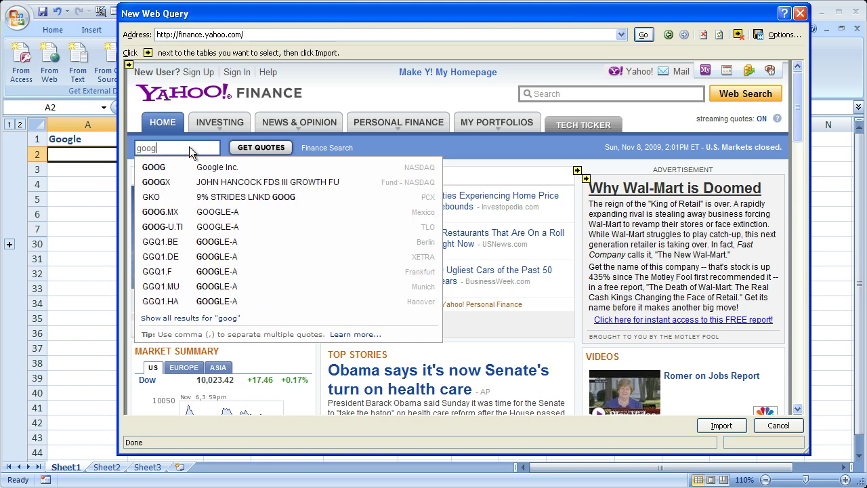
key(Return)
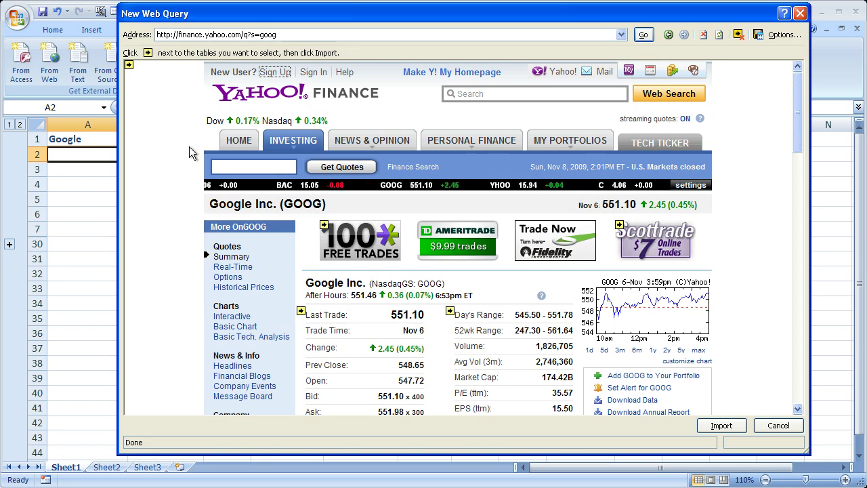
drag(796, 121, 792, 148)
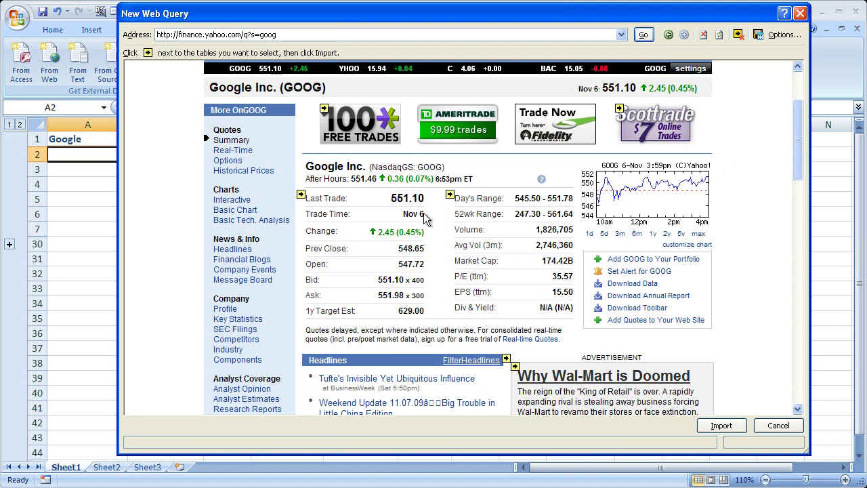
click(302, 195)
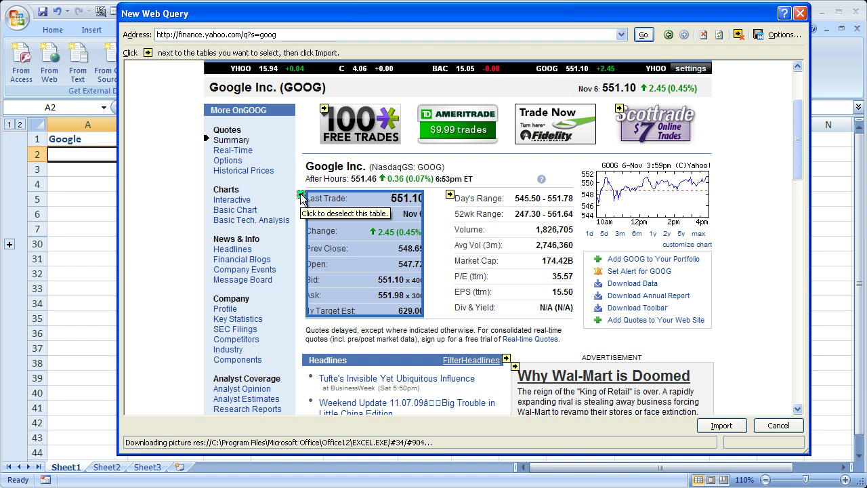
click(301, 196)
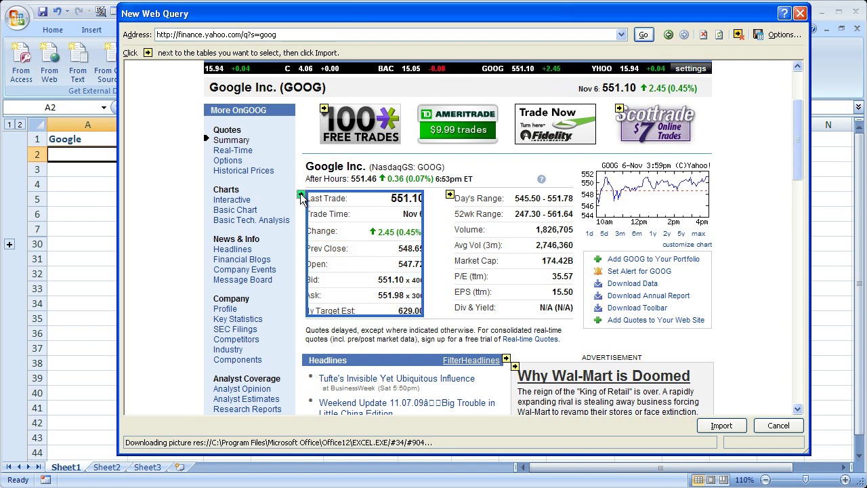
Go to Google's Real-Time quote page and import only its Last Trade table
click(233, 151)
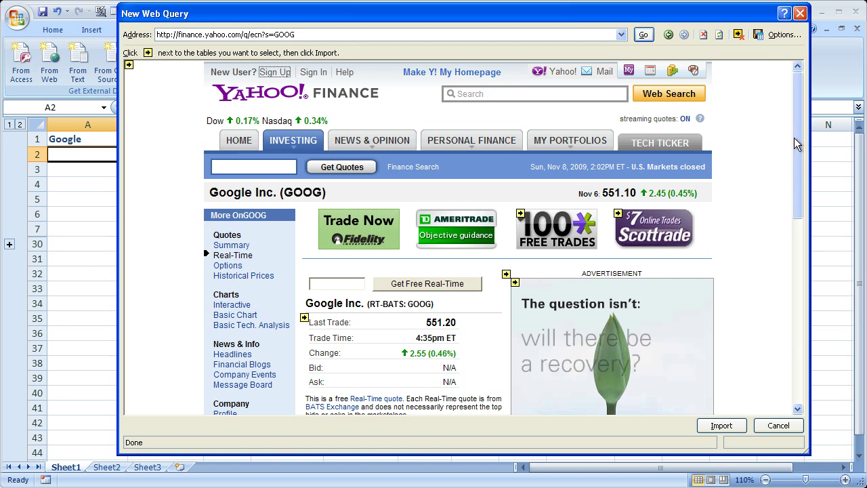
drag(794, 141, 790, 183)
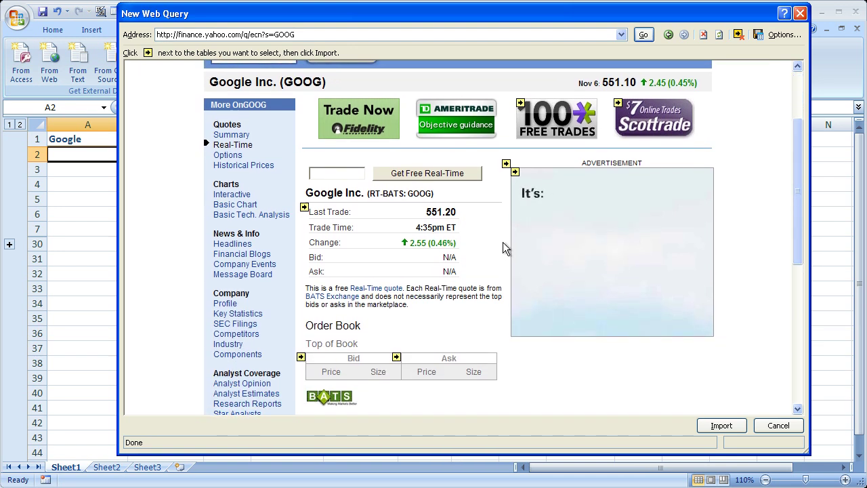
click(304, 208)
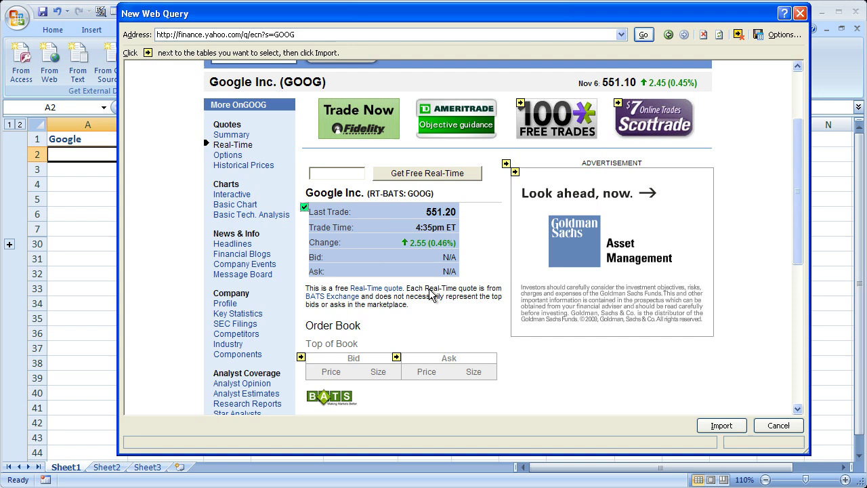
click(720, 425)
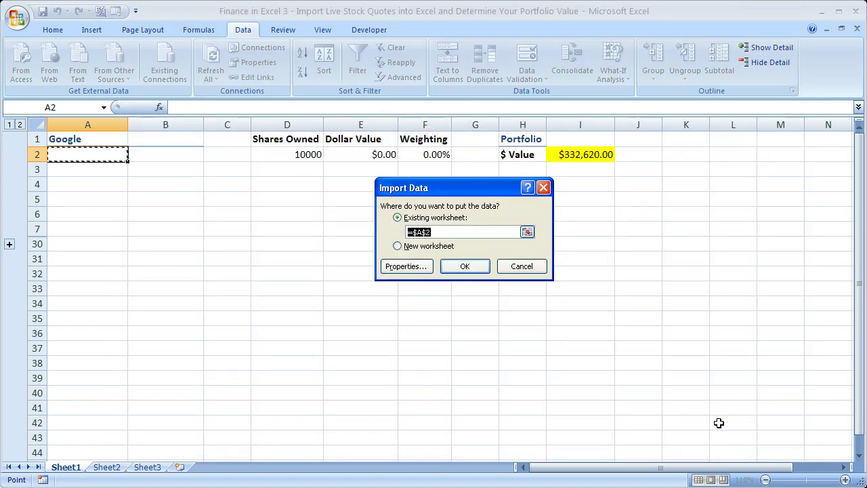
Try other worksheet cells as the import destination, then set it to cell A2 of the existing worksheet
drag(468, 194, 345, 191)
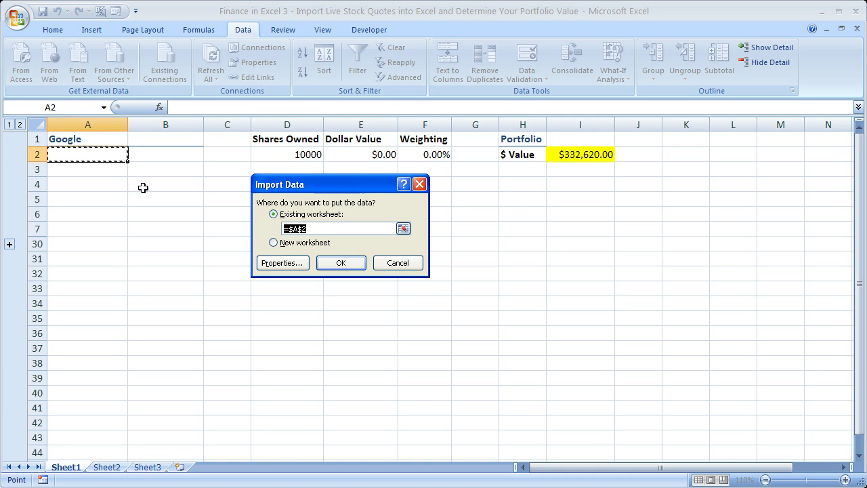
click(178, 187)
click(166, 247)
click(121, 230)
click(153, 187)
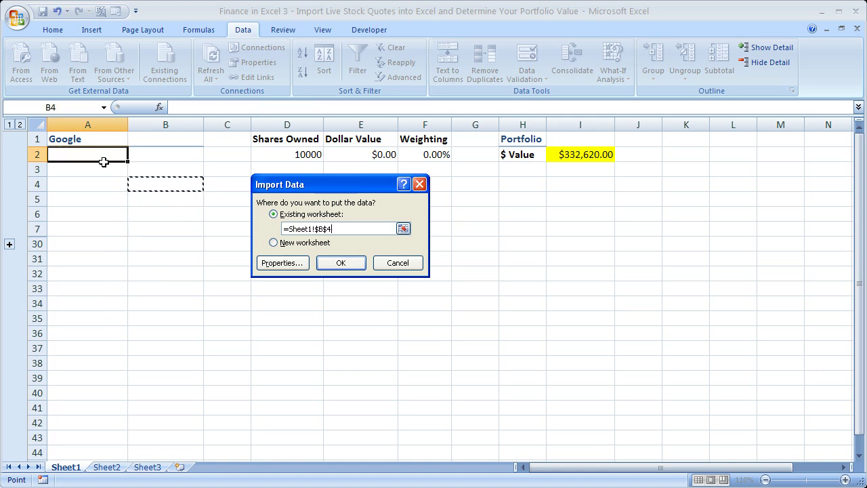
click(95, 157)
In the external data range properties, keep the query definition saved and enable refreshing every 1 minute and when opening the file
click(279, 262)
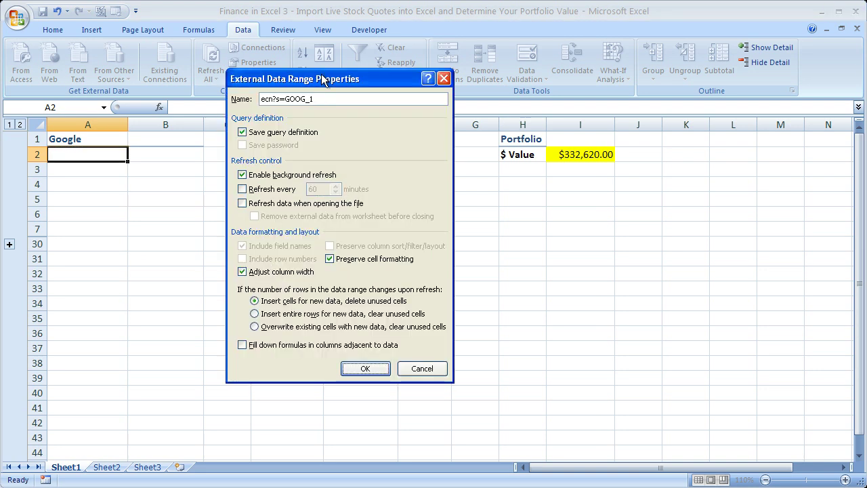
drag(323, 79, 387, 79)
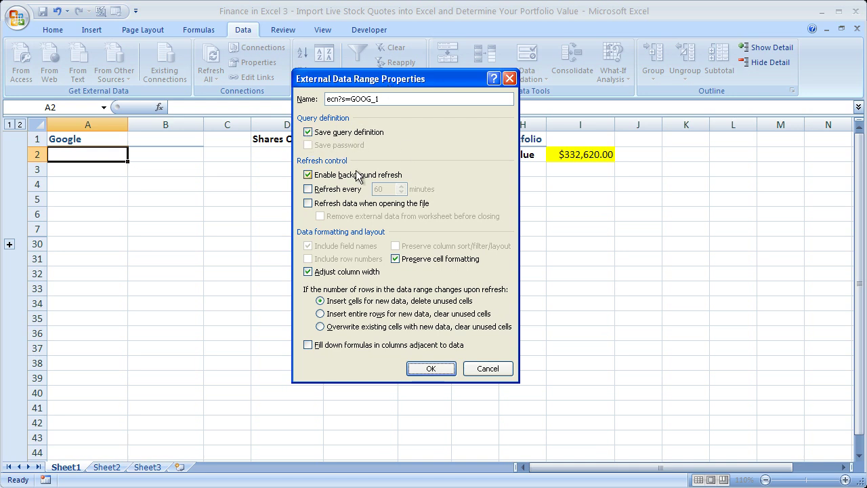
click(308, 132)
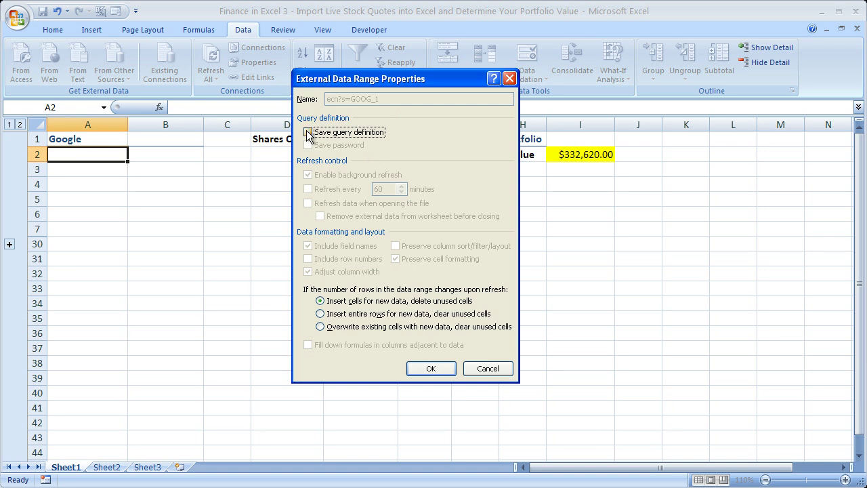
click(308, 132)
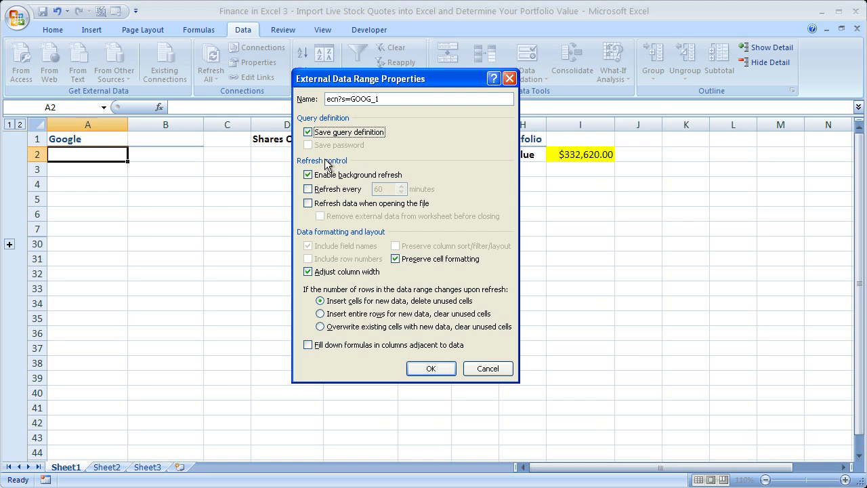
click(308, 189)
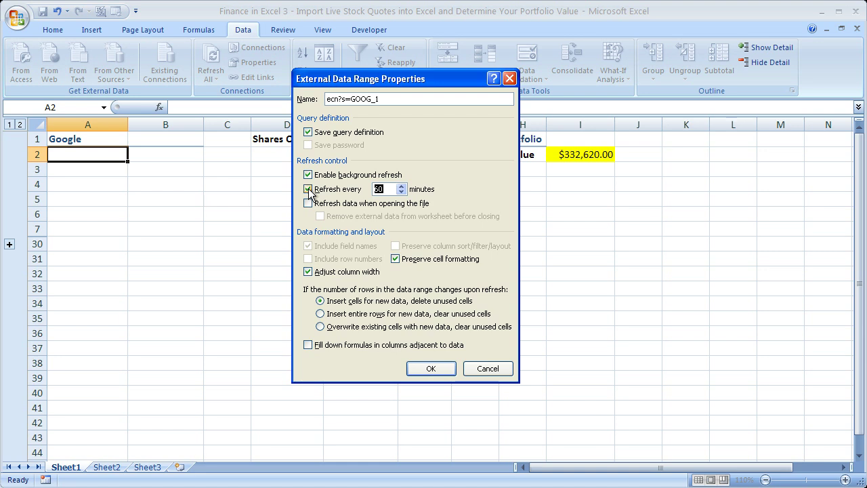
text(1)
click(308, 204)
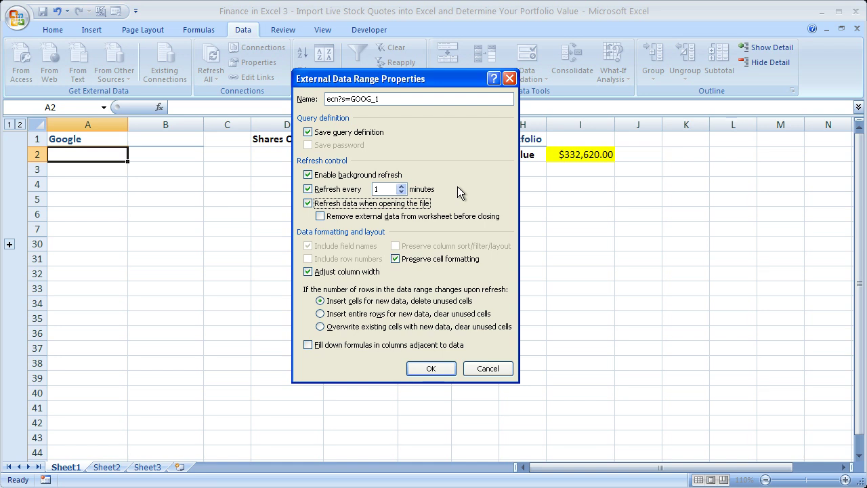
Turn off Adjust column width, keep the refresh interval at 1 minute, and try to apply the range properties
click(308, 271)
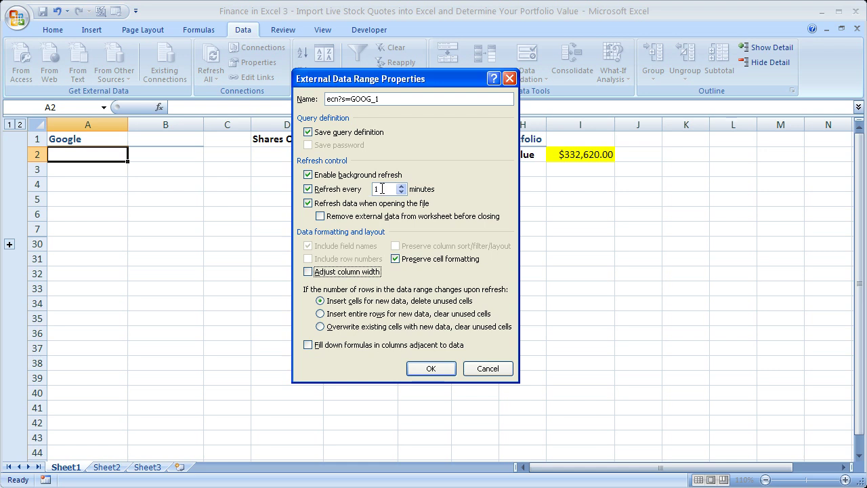
click(381, 189)
text(0)
key(BackSpace)
click(425, 368)
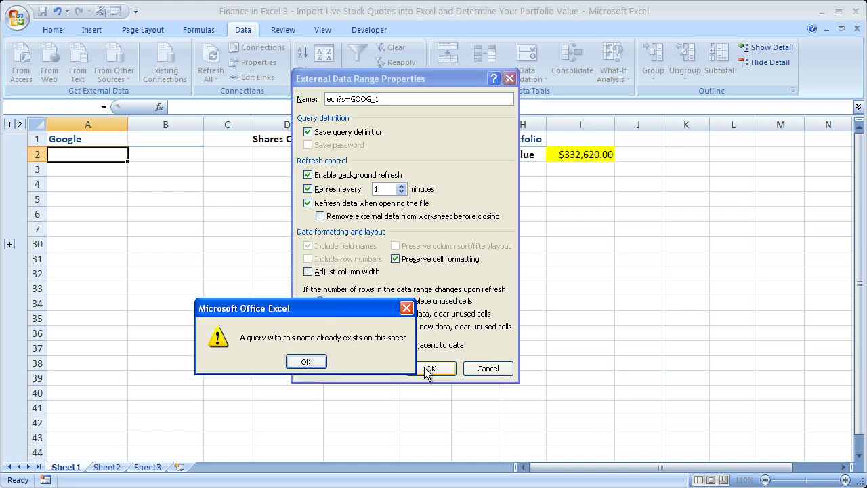
click(305, 360)
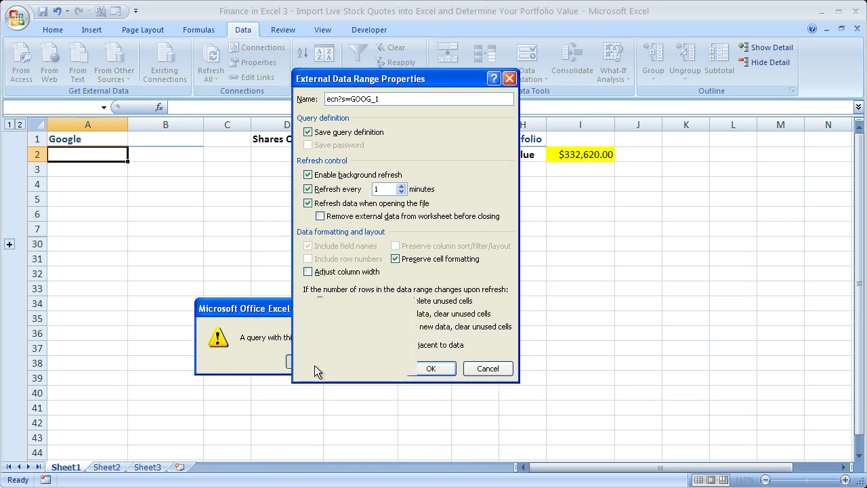
Rename the query as ecn?s=GOOG_15, apply the properties and complete the import into the worksheet
click(399, 99)
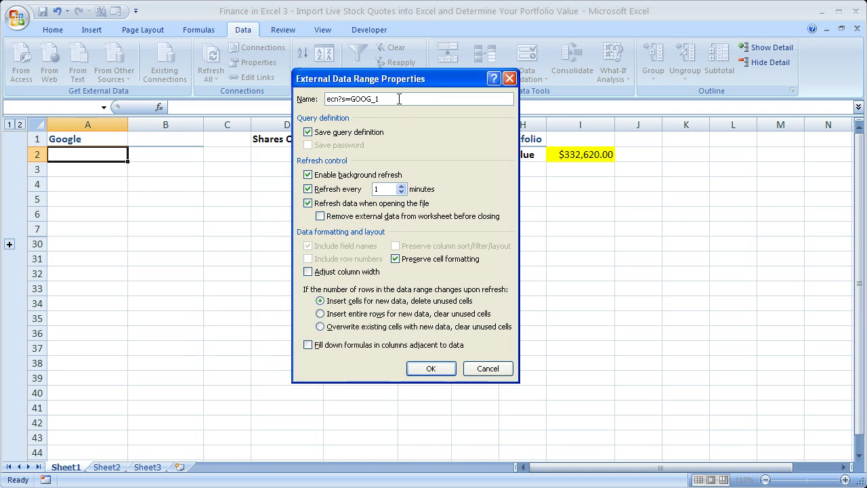
text(5)
click(431, 369)
click(405, 263)
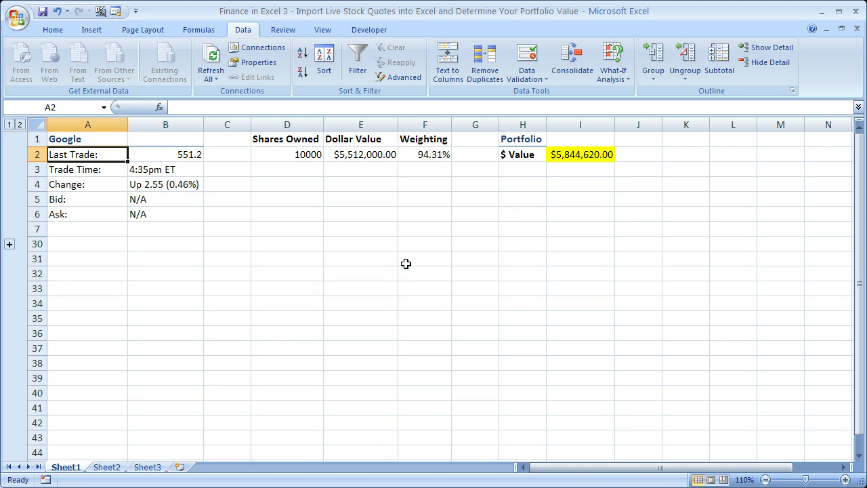
Examine the imported Google quote data in A2:B6 and its last trade price in B2
drag(102, 155, 174, 216)
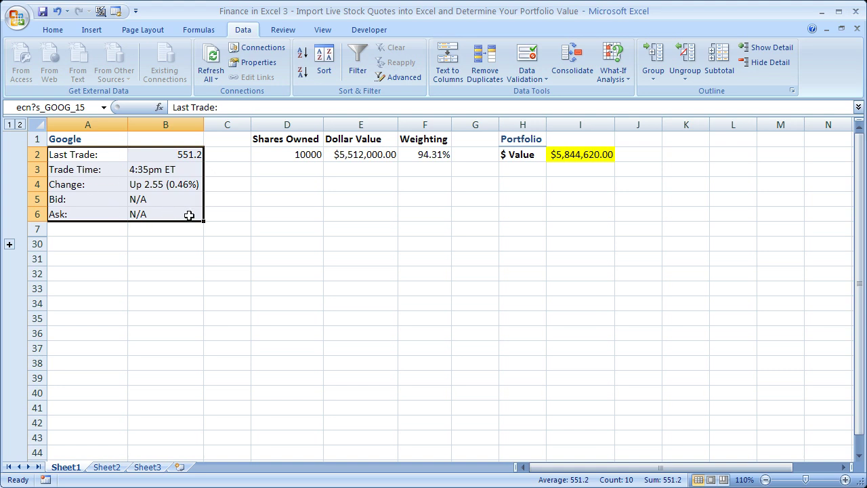
click(166, 155)
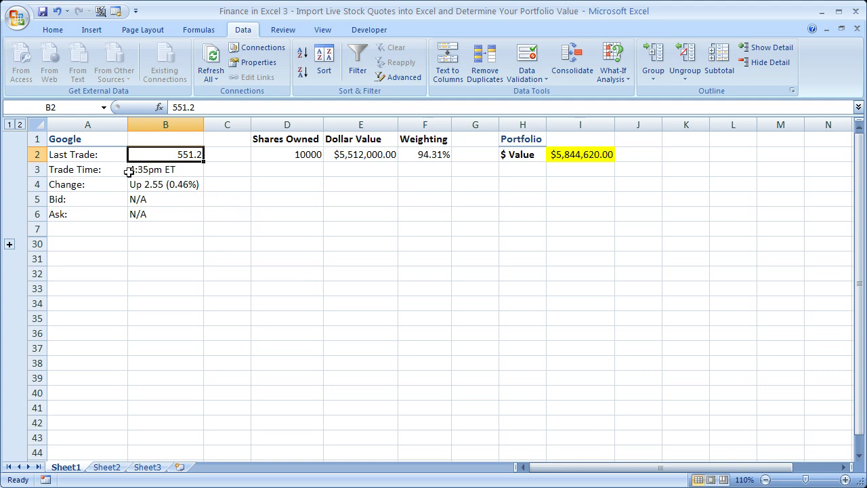
Open the external data range properties for A2:B6, try to turn off saving the query definition, and cancel the changes
drag(93, 157, 165, 210)
right_click(166, 212)
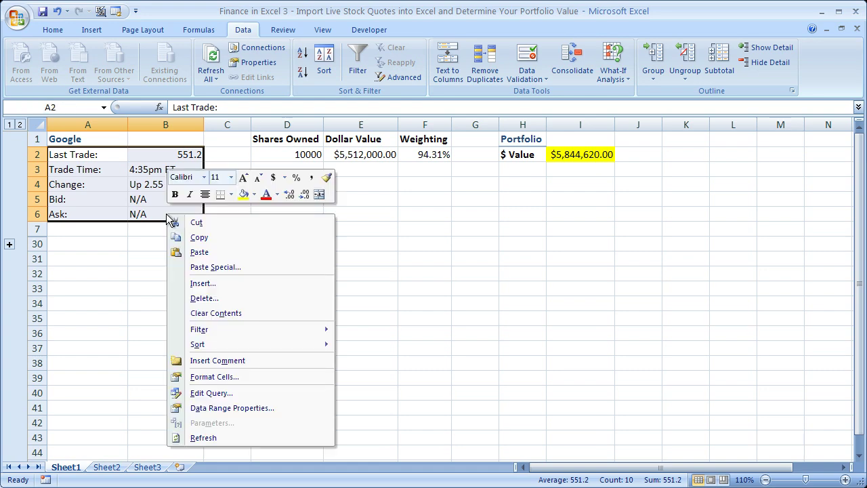
click(239, 412)
drag(261, 260, 394, 96)
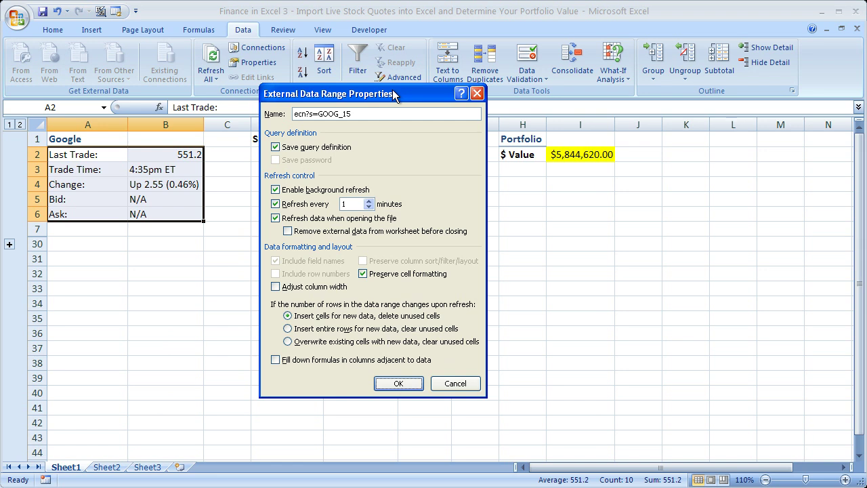
click(355, 203)
click(288, 148)
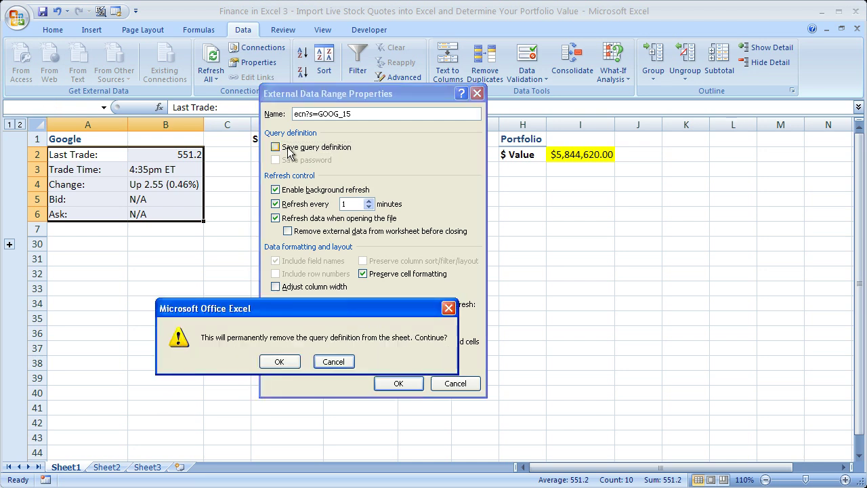
click(333, 361)
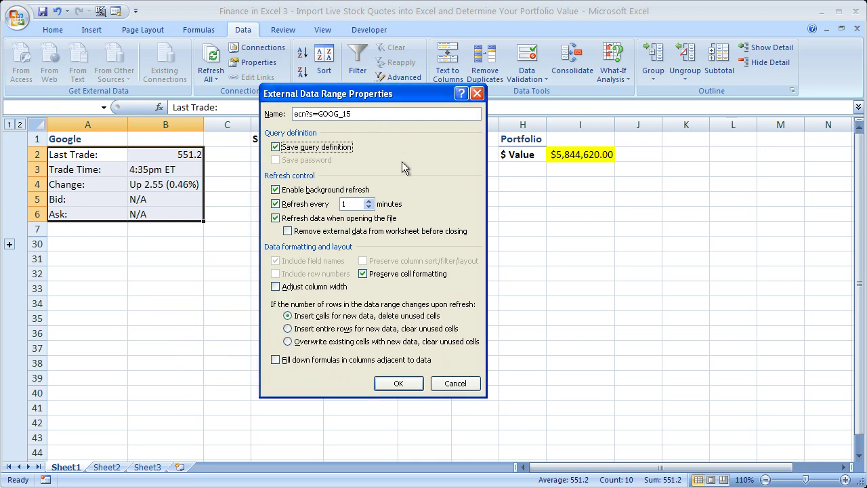
click(452, 383)
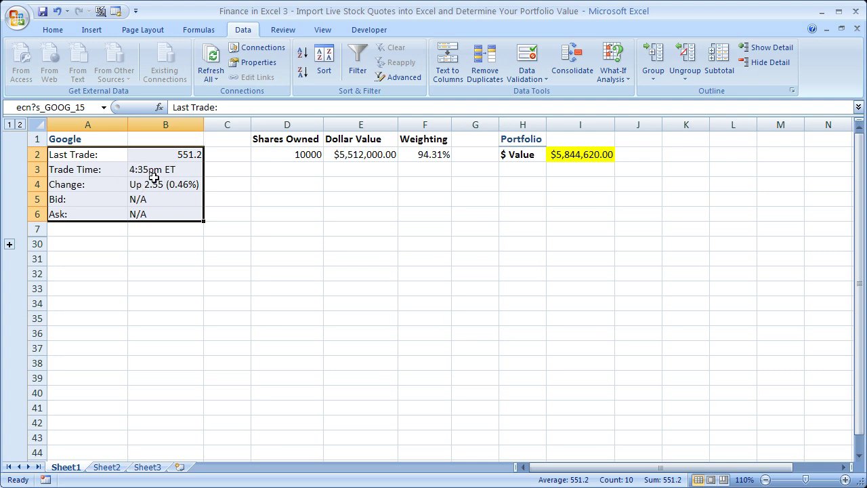
Check the refresh settings in the external data range properties of A2:B6 and accept them as they are
right_click(172, 212)
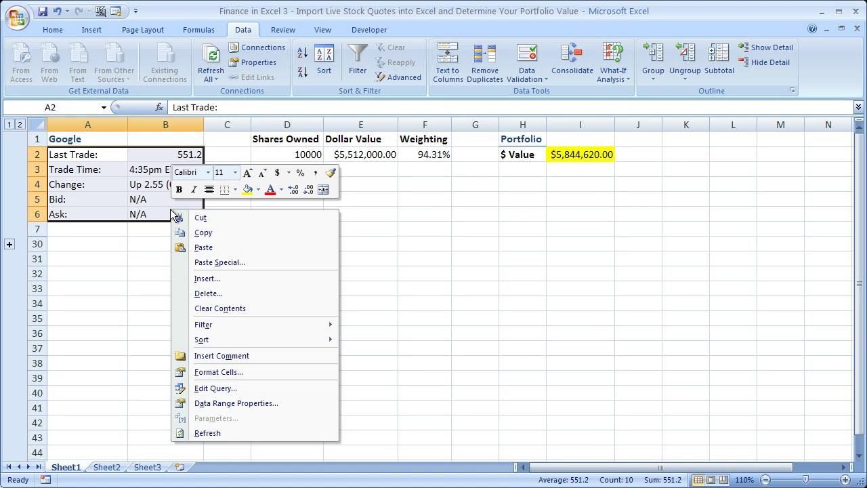
click(268, 403)
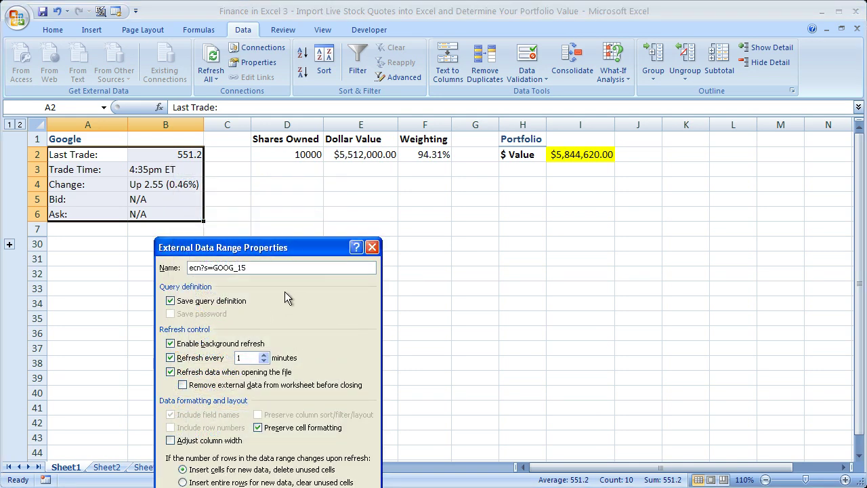
drag(295, 246, 399, 97)
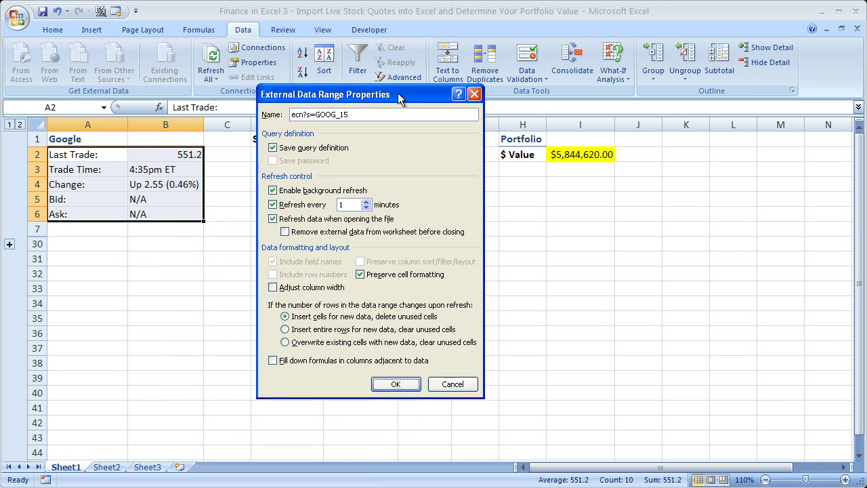
click(385, 384)
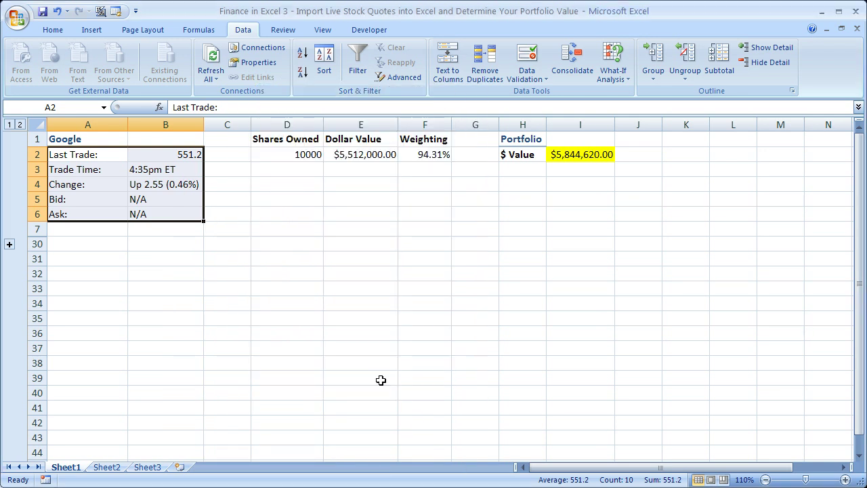
Examine Google's shares owned in D2 and the cells referenced by the dollar value formula in E2
click(265, 188)
click(274, 156)
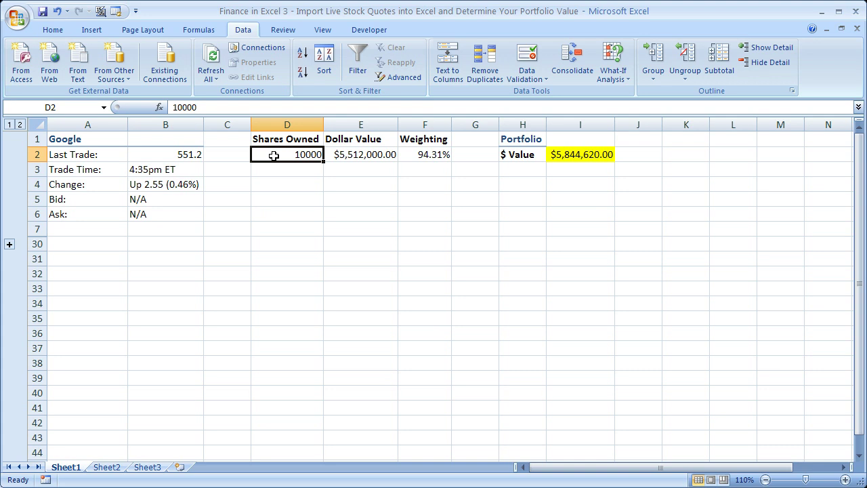
click(373, 155)
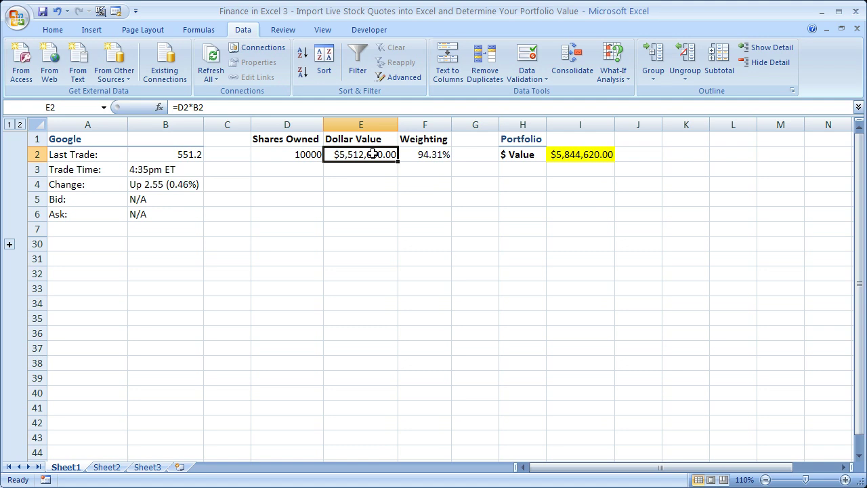
double_click(373, 154)
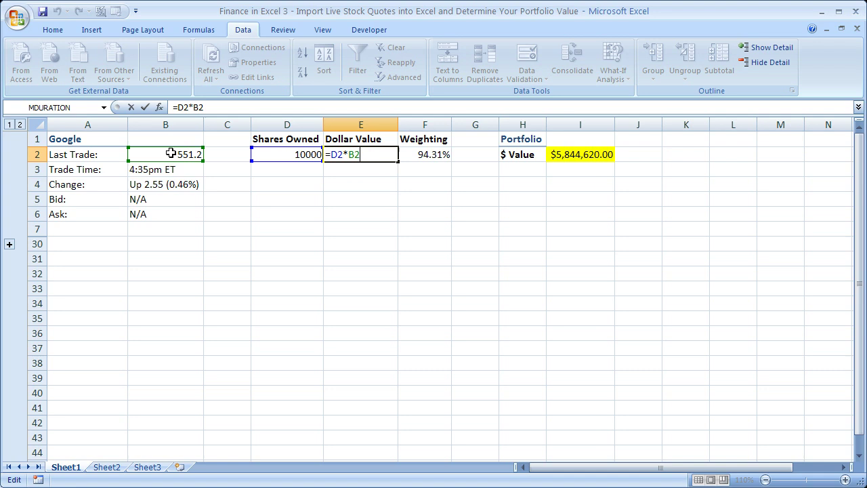
key(ctrl+Return)
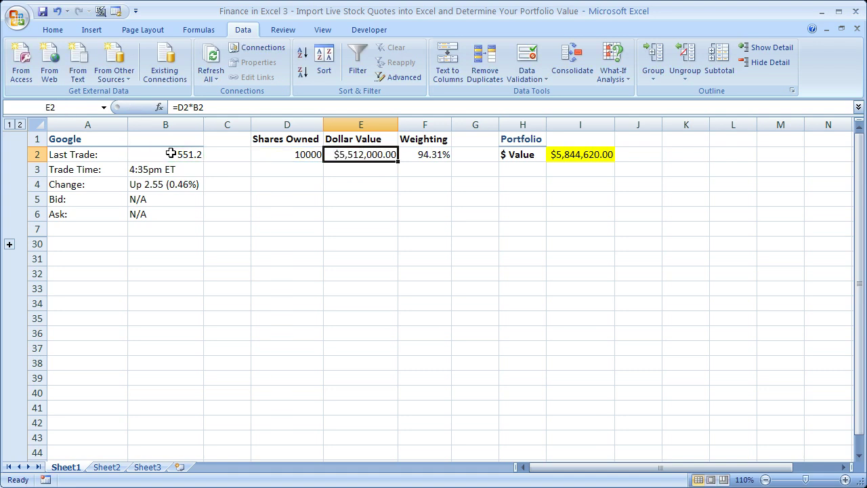
Expand the collapsed row group above row 30 and review the Portfolio and Weighting entries in the top rows
click(10, 245)
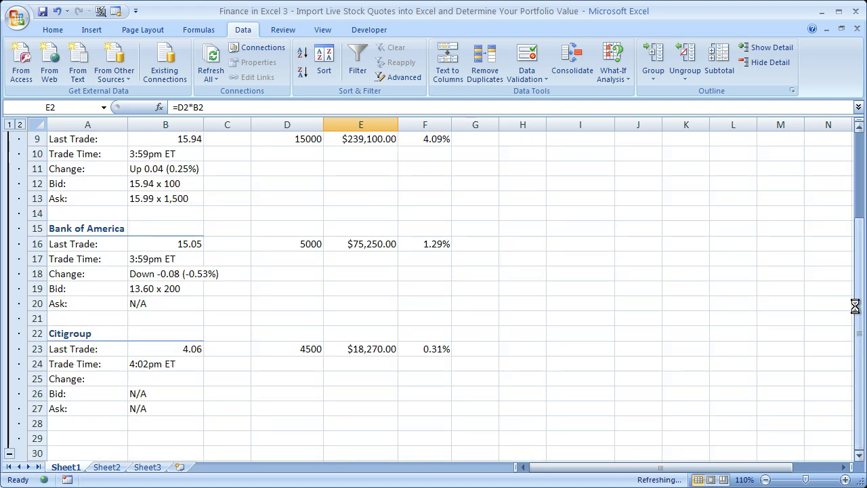
drag(854, 306, 860, 197)
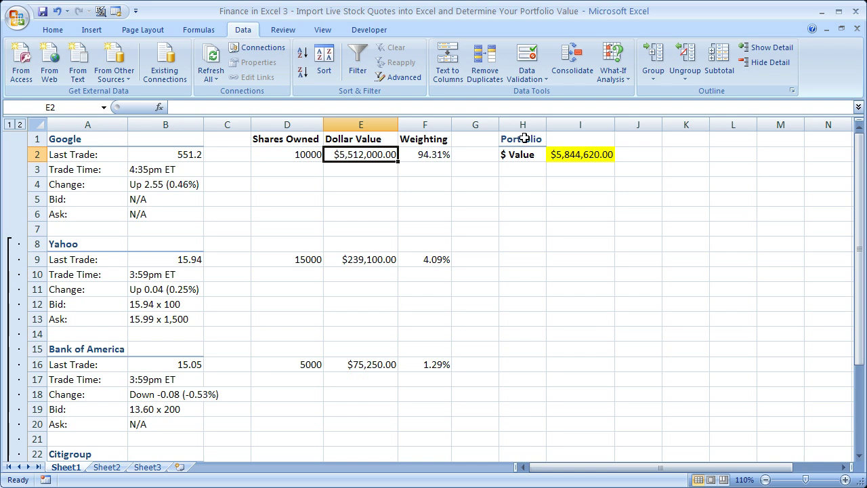
drag(523, 139, 523, 149)
click(442, 140)
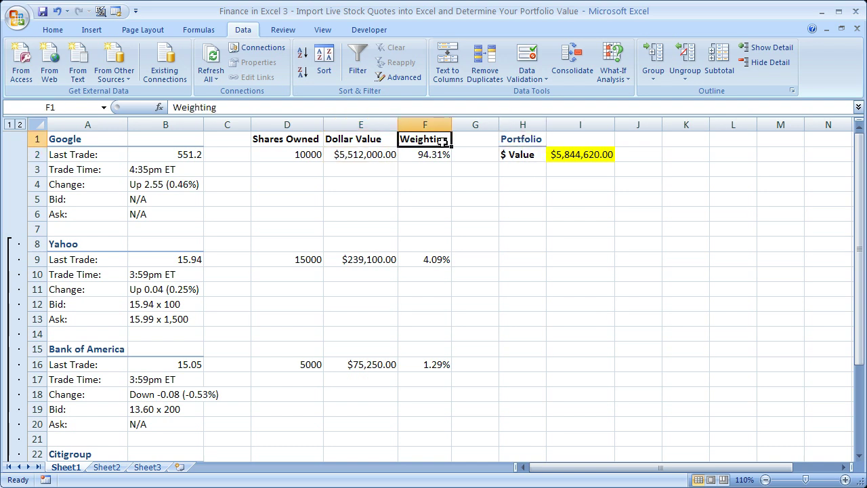
drag(441, 141, 442, 152)
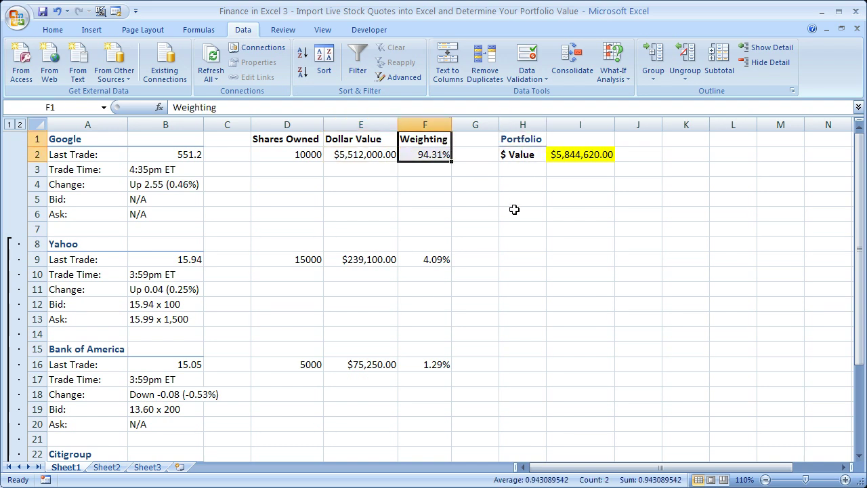
Examine the portfolio dollar value formula in I2 and the range it adds up, keeping the formula as it is
click(569, 154)
double_click(570, 154)
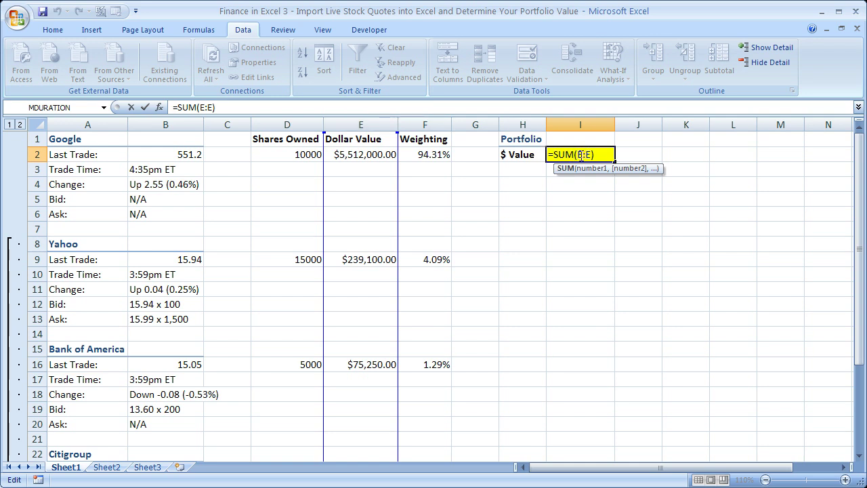
click(581, 154)
key(Return)
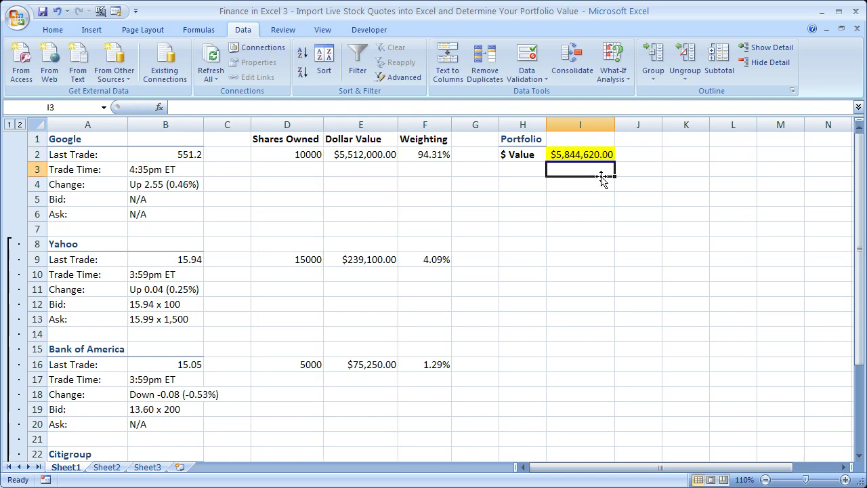
click(569, 151)
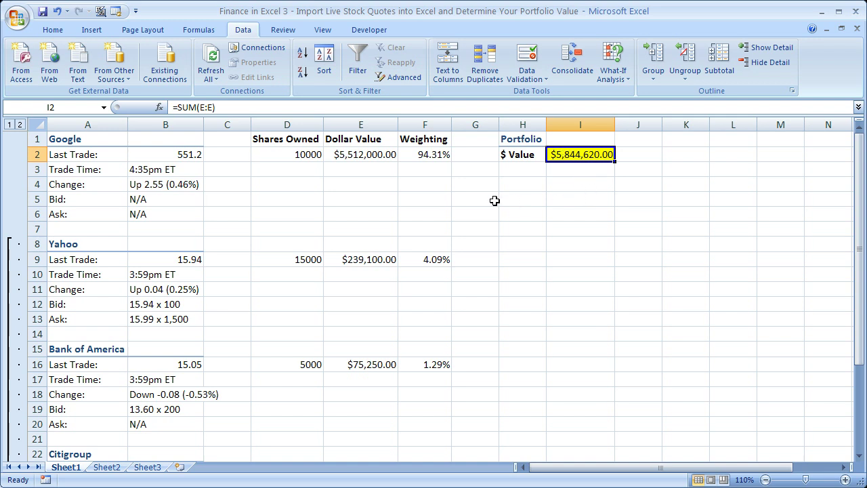
Examine Google's weighting formula in F2 and the cells it references, keeping the formula as it is
click(418, 155)
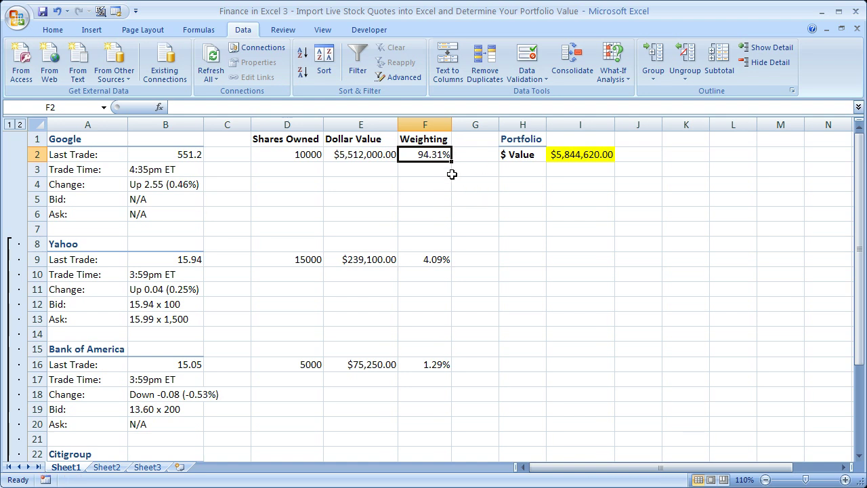
double_click(415, 154)
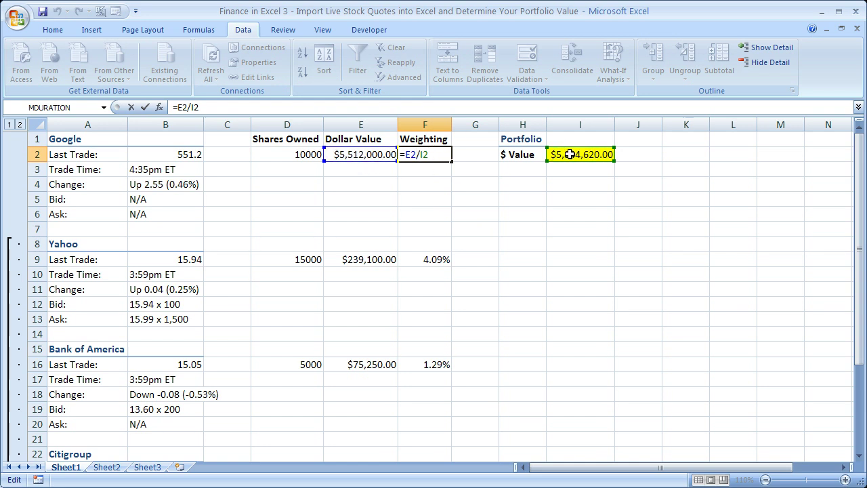
key(Return)
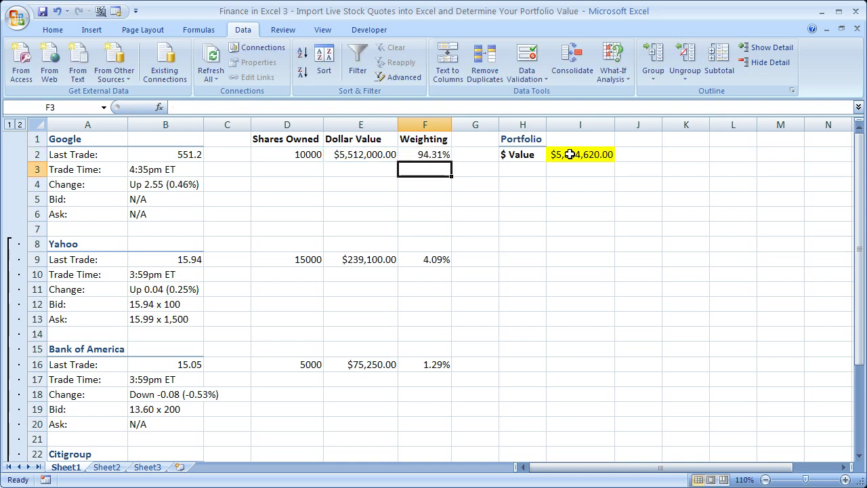
click(410, 153)
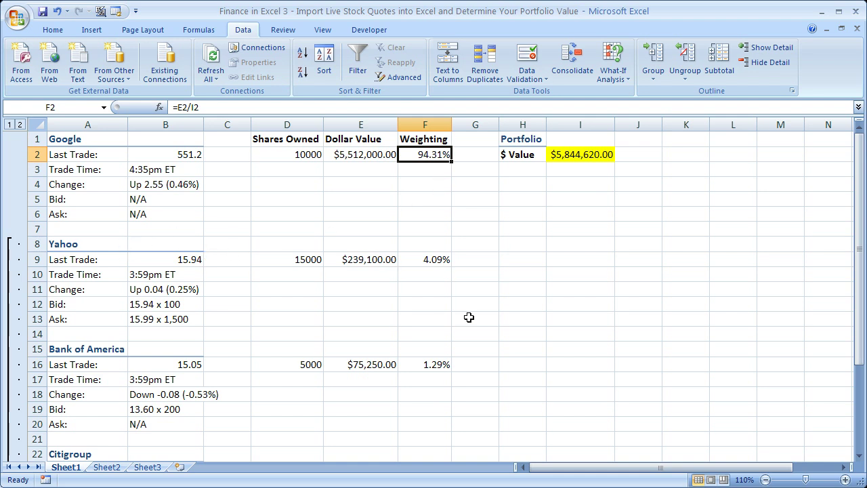
drag(858, 230, 860, 139)
click(364, 184)
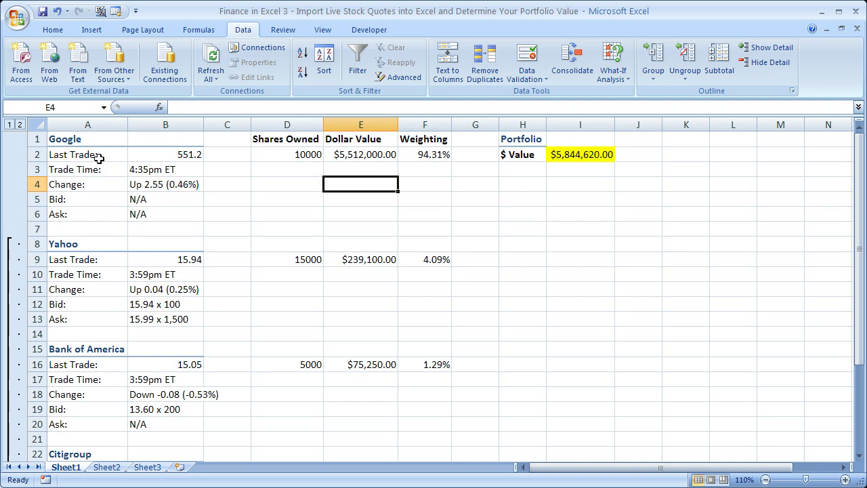
Review the Google quote range A2:B6, the shares owned in D2:D16, the dollar value in E2 and the portfolio value in I2
drag(99, 155, 170, 222)
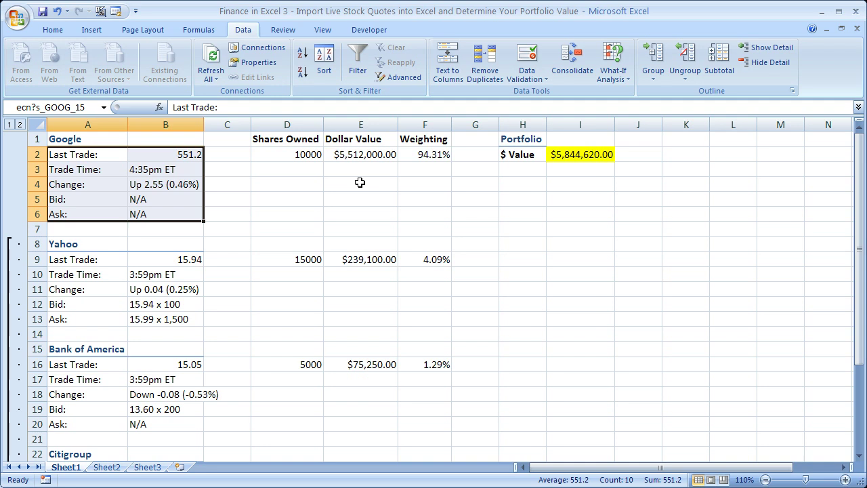
drag(306, 154, 298, 365)
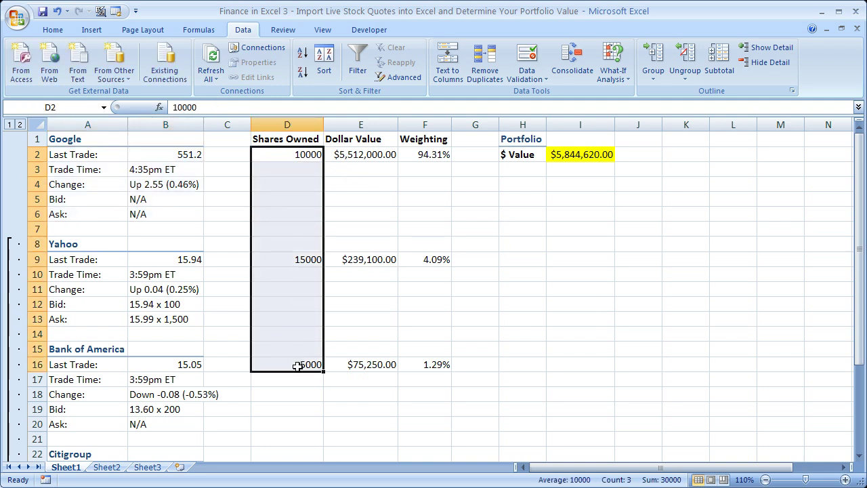
click(365, 155)
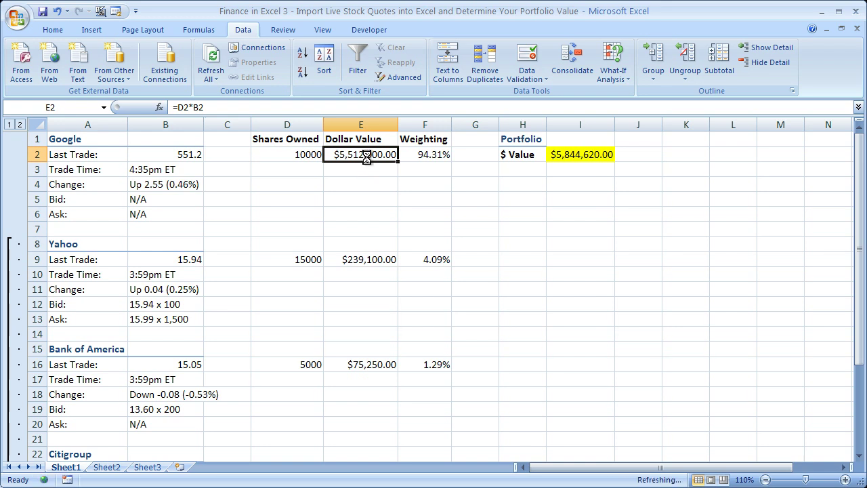
click(575, 155)
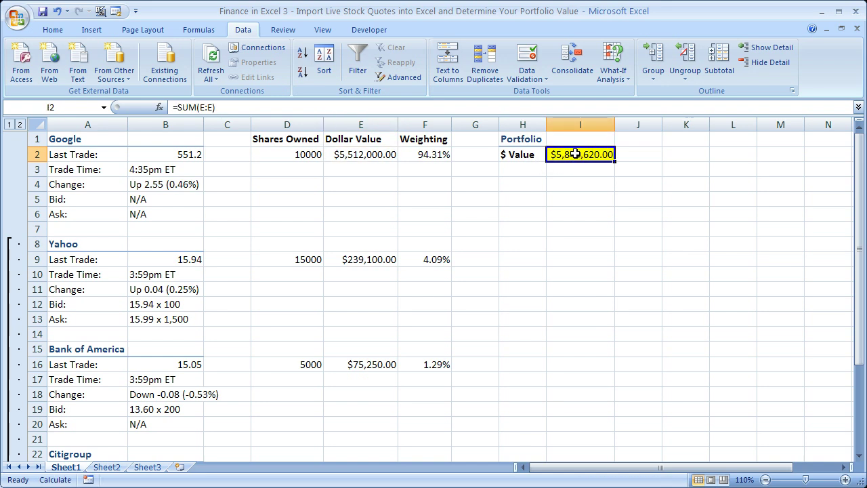